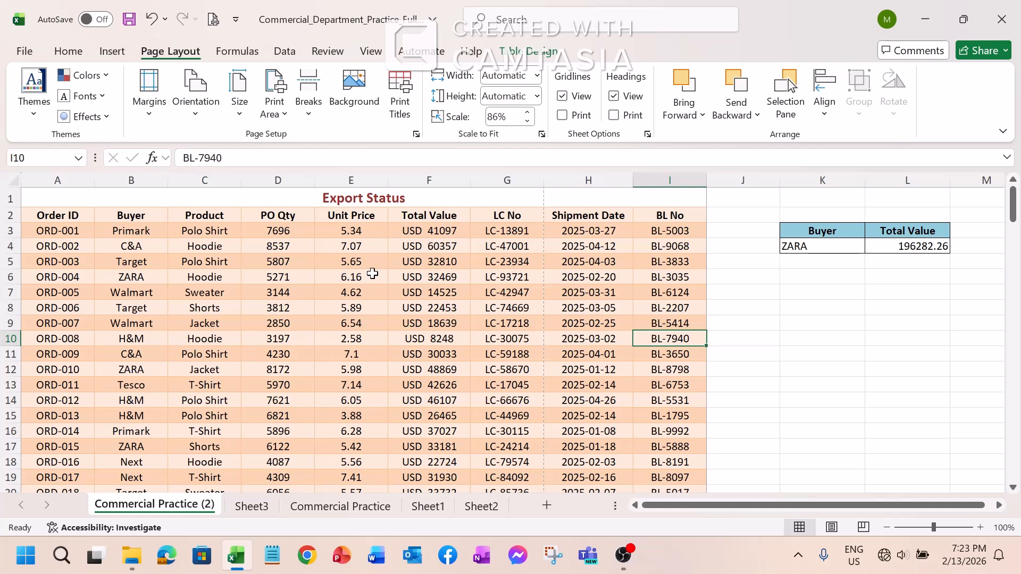
scroll(416, 366, down, 4)
scroll(417, 366, down, 10)
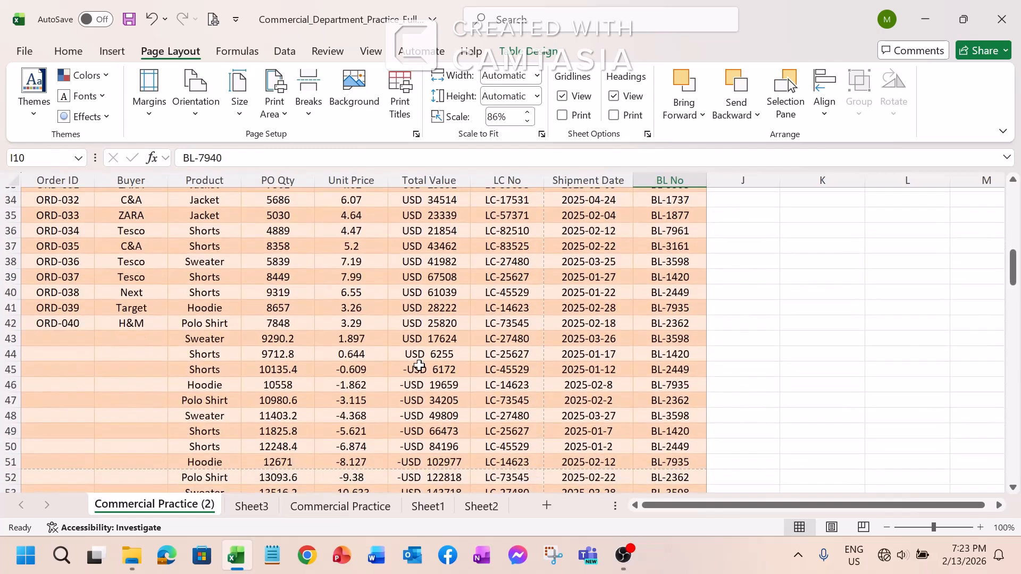
scroll(572, 351, up, 15)
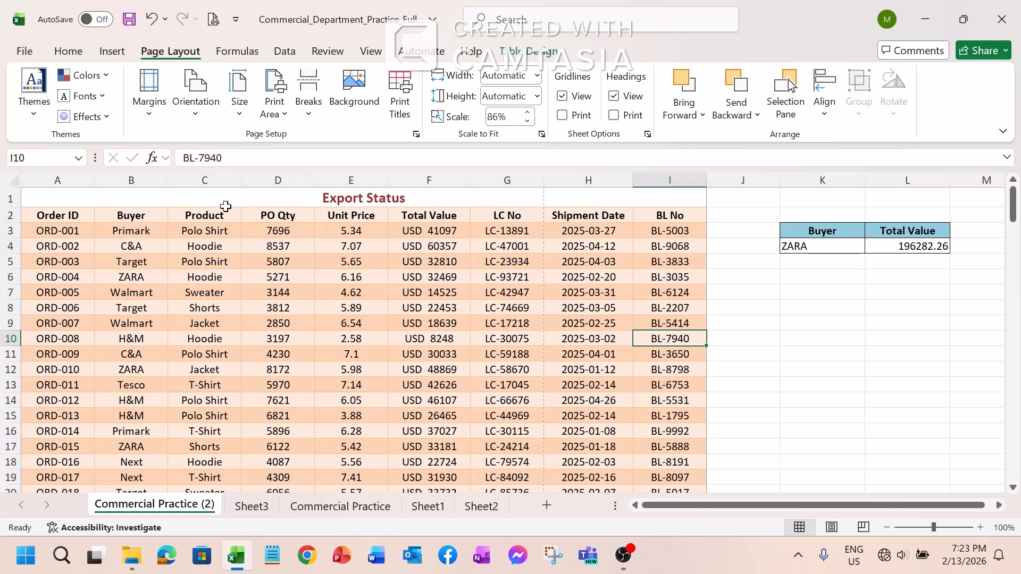
click(72, 50)
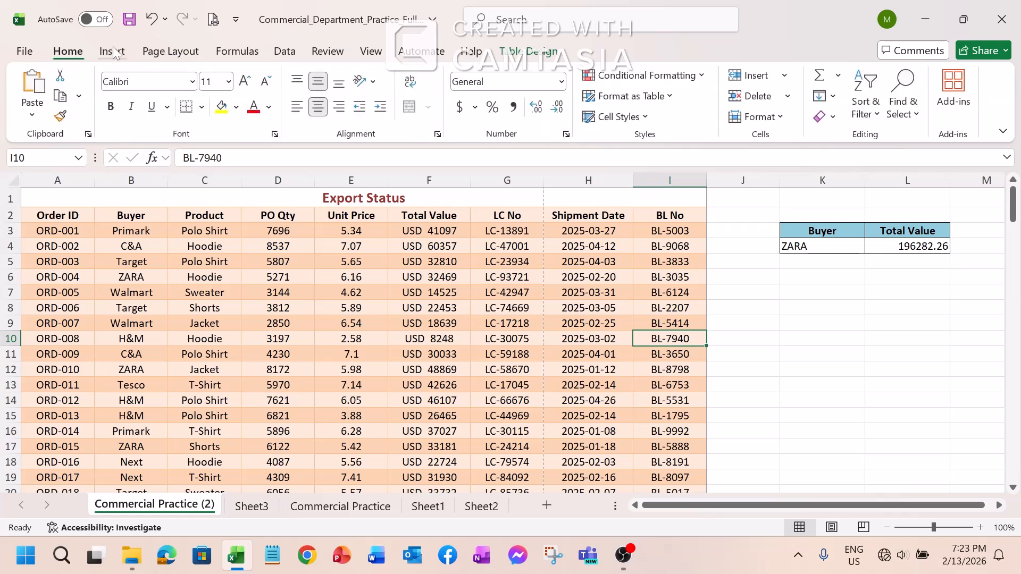
click(176, 52)
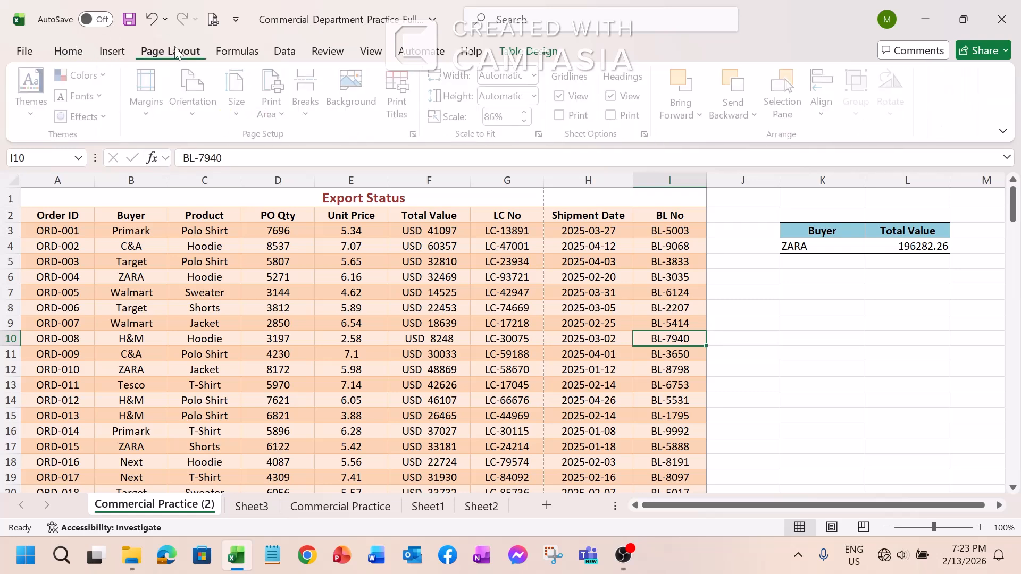
Examine the print preview page by page to see how the Export Status table's columns are divided, and return to the sheet.
click(213, 20)
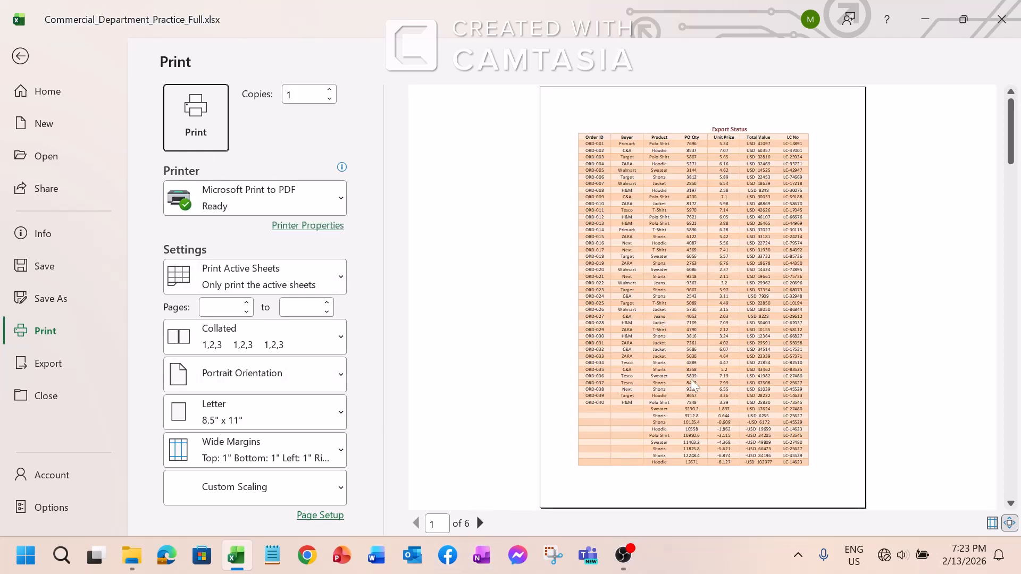
scroll(692, 386, down, 3)
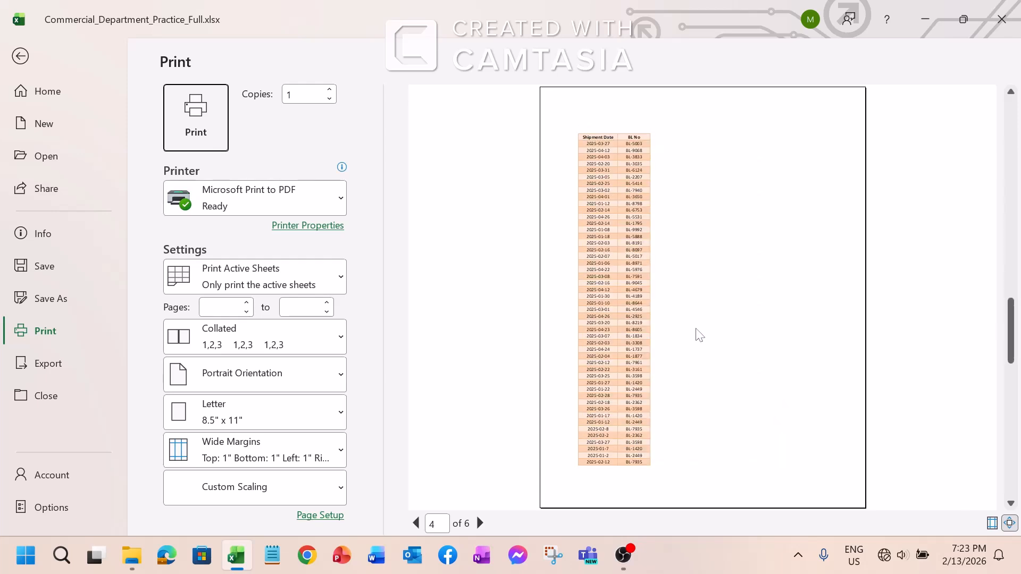
scroll(697, 335, up, 1)
scroll(697, 335, down, 1)
scroll(627, 238, down, 1)
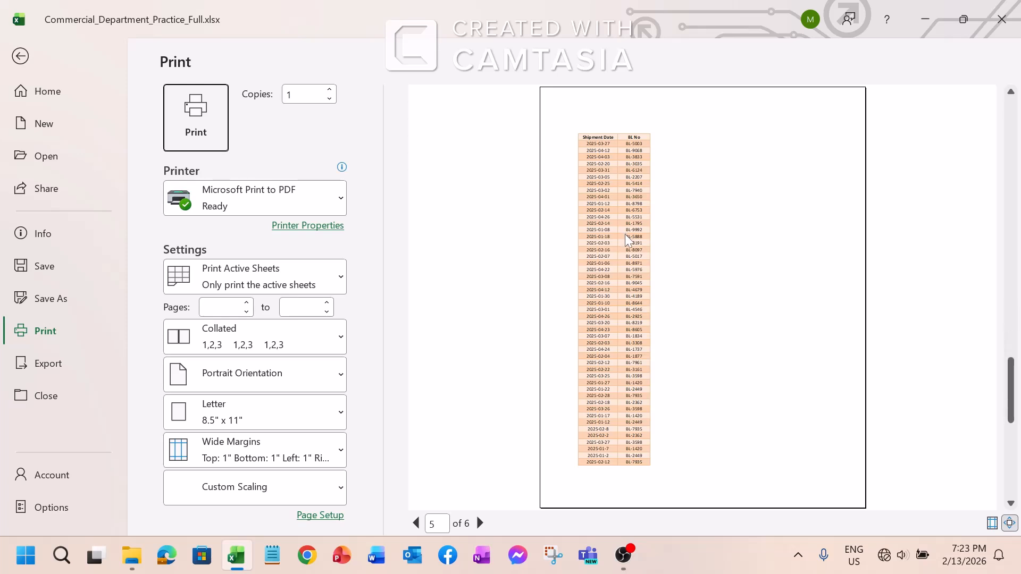
scroll(626, 240, up, 1)
scroll(626, 240, down, 1)
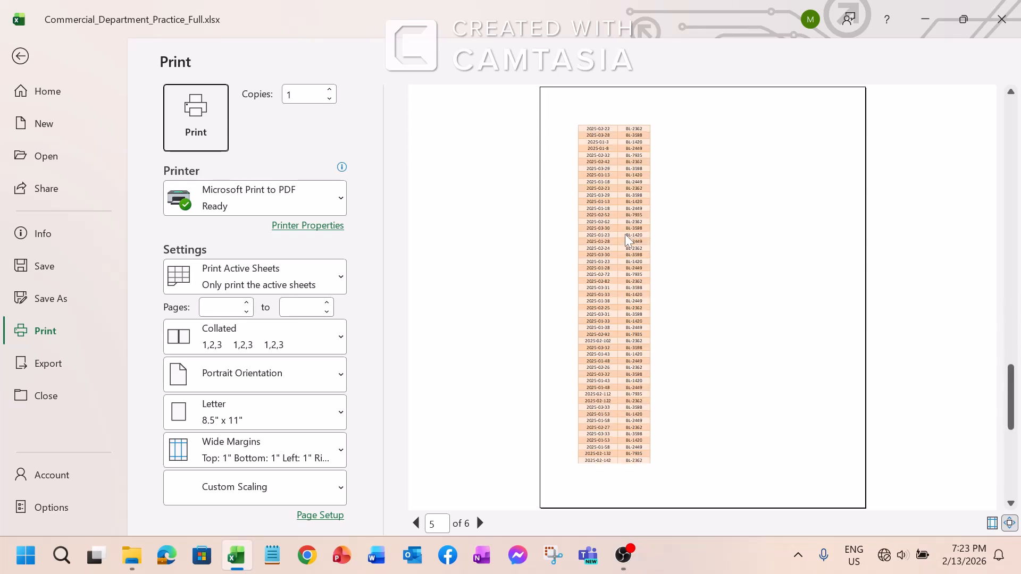
scroll(626, 240, down, 1)
scroll(626, 237, up, 5)
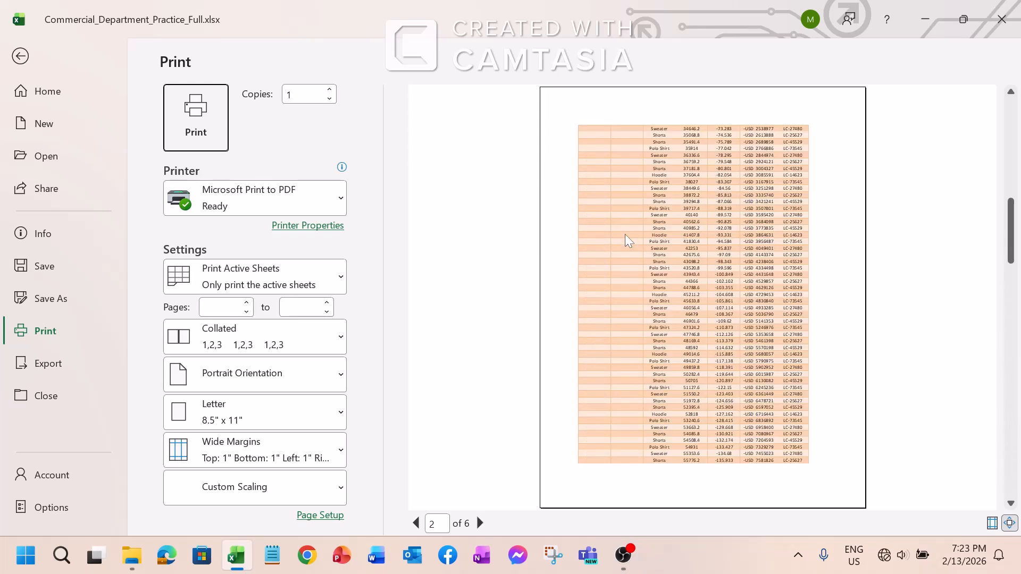
click(16, 55)
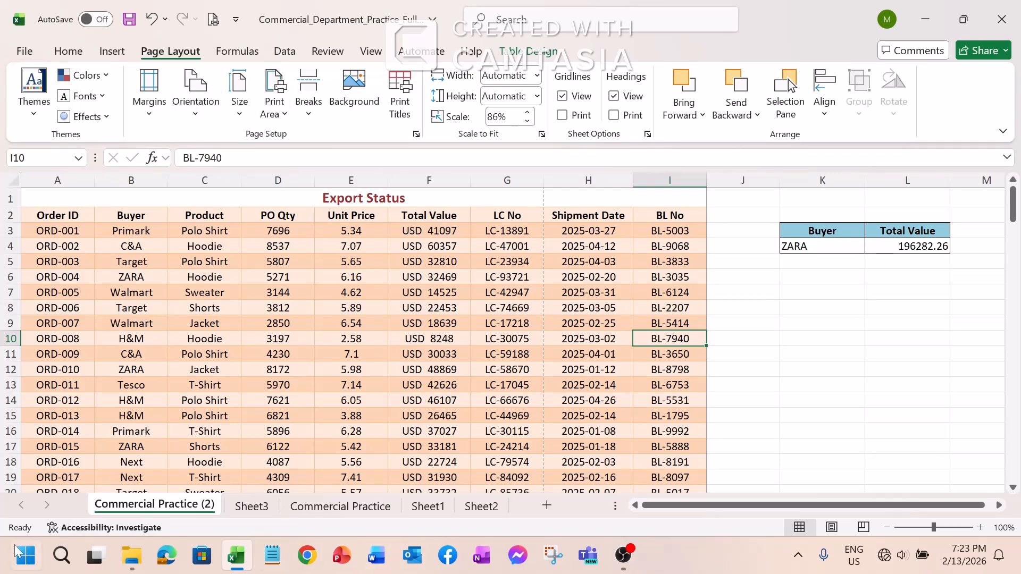
Compare the worksheet in Page Layout view with Normal view to see where the columns split between pages.
click(832, 528)
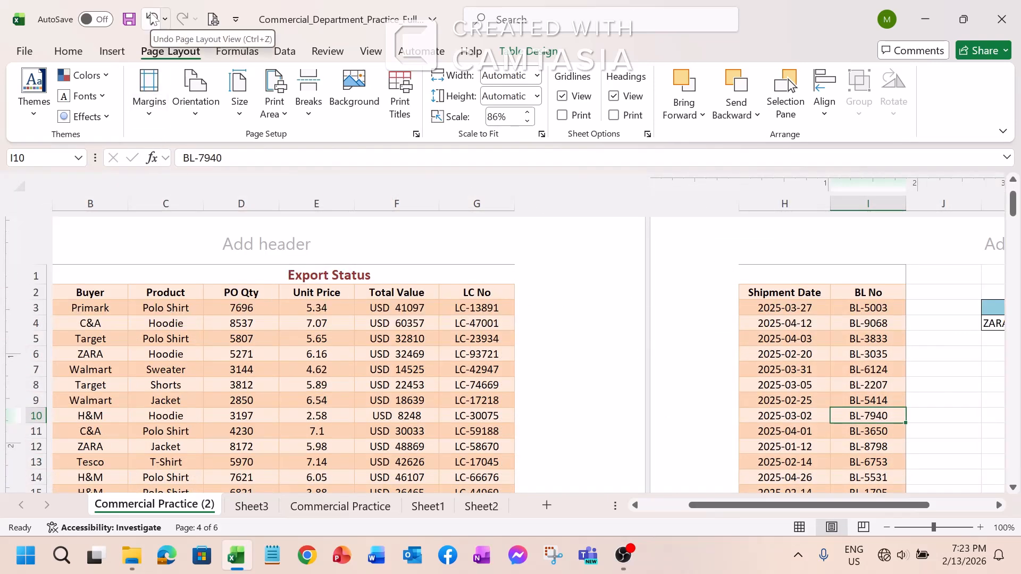
click(807, 528)
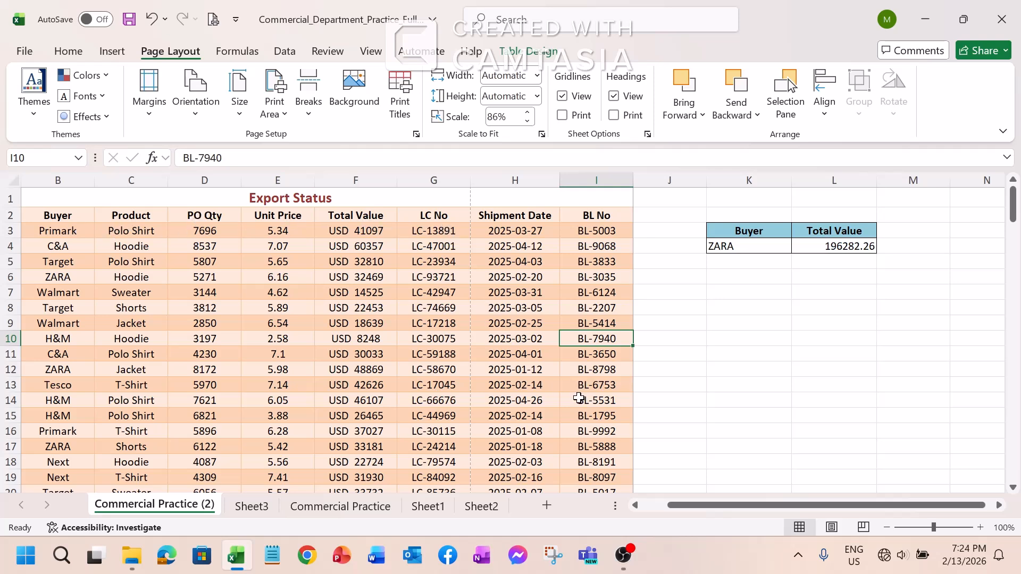
click(831, 527)
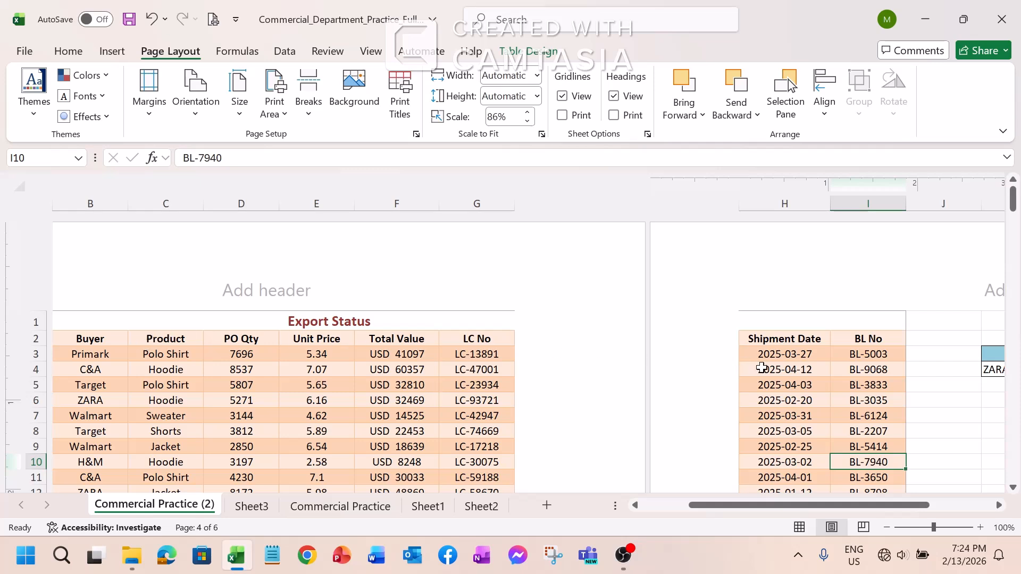
click(799, 528)
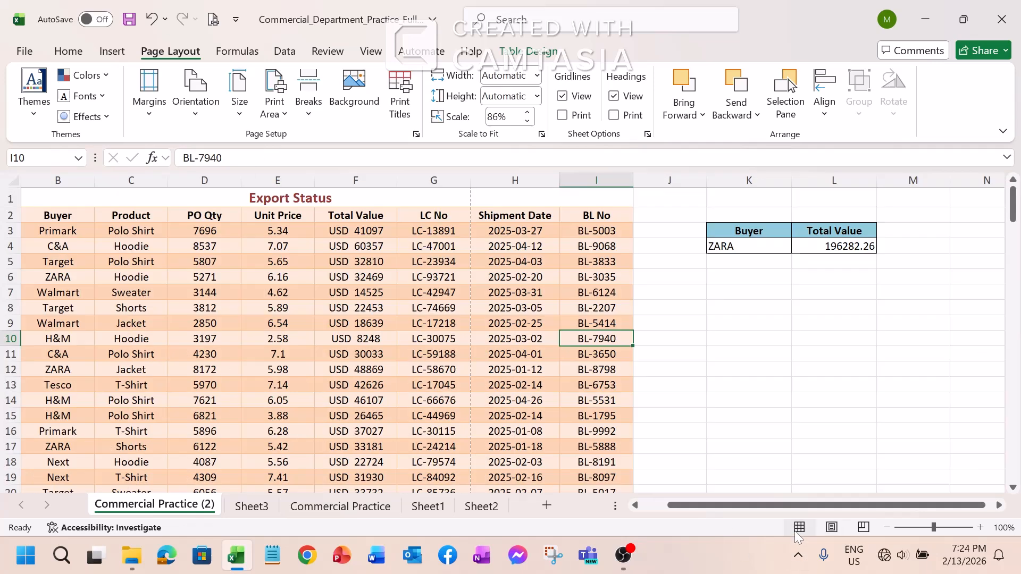
Inspect the table's page boundaries in Page Break Preview, and return to Normal view to look over the rows.
click(864, 527)
scroll(357, 411, down, 1)
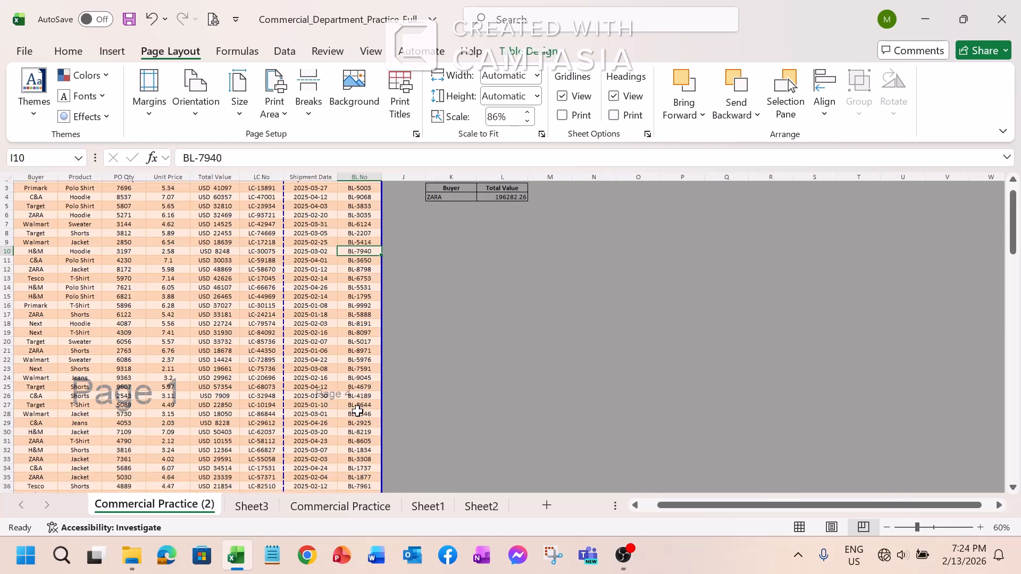
scroll(697, 468, up, 1)
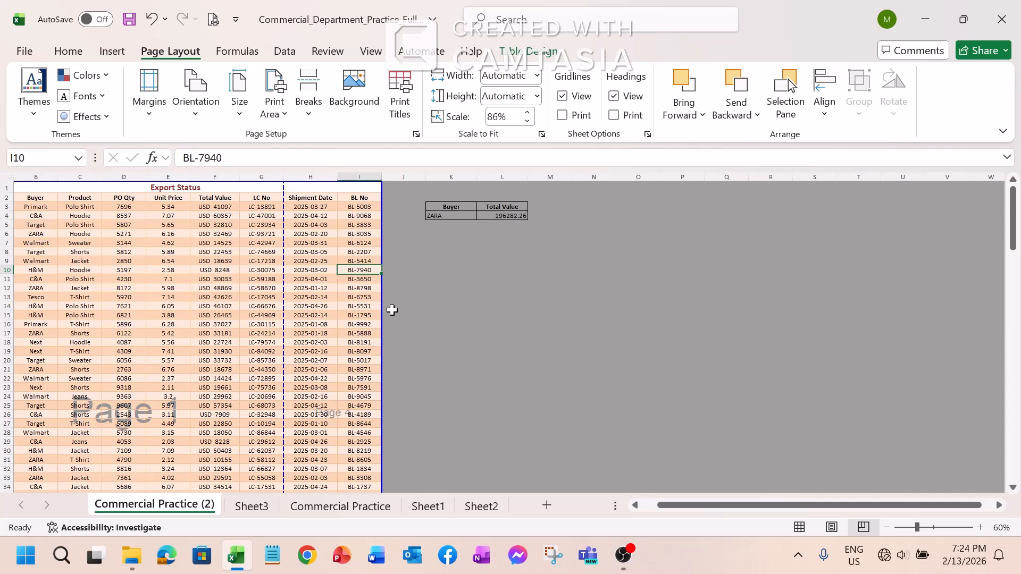
scroll(387, 312, down, 5)
scroll(387, 312, up, 5)
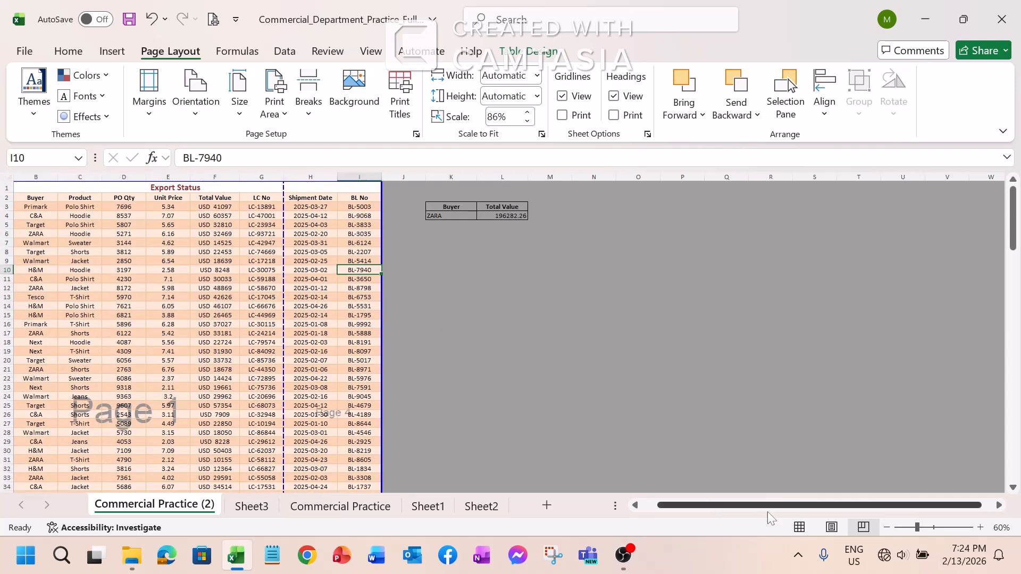
click(792, 530)
scroll(400, 408, down, 14)
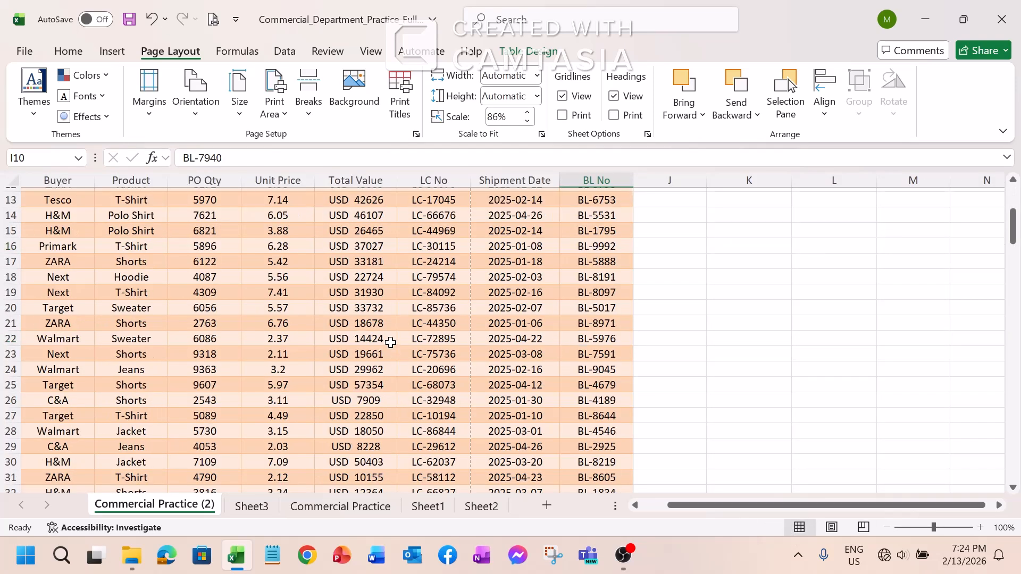
scroll(397, 340, up, 14)
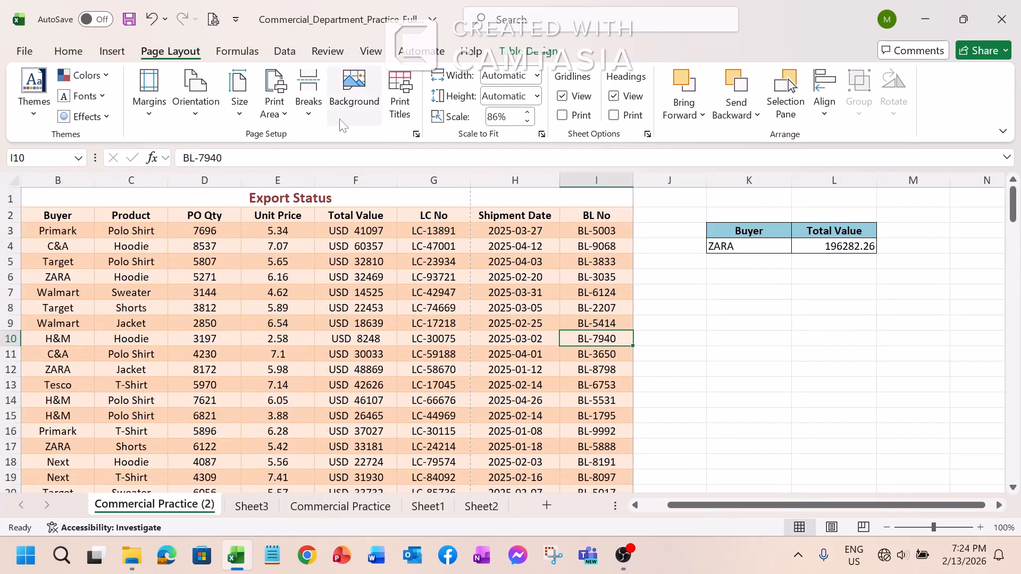
Scale the printout to a width of 1 page and apply Narrow margins to the worksheet.
click(113, 52)
click(170, 52)
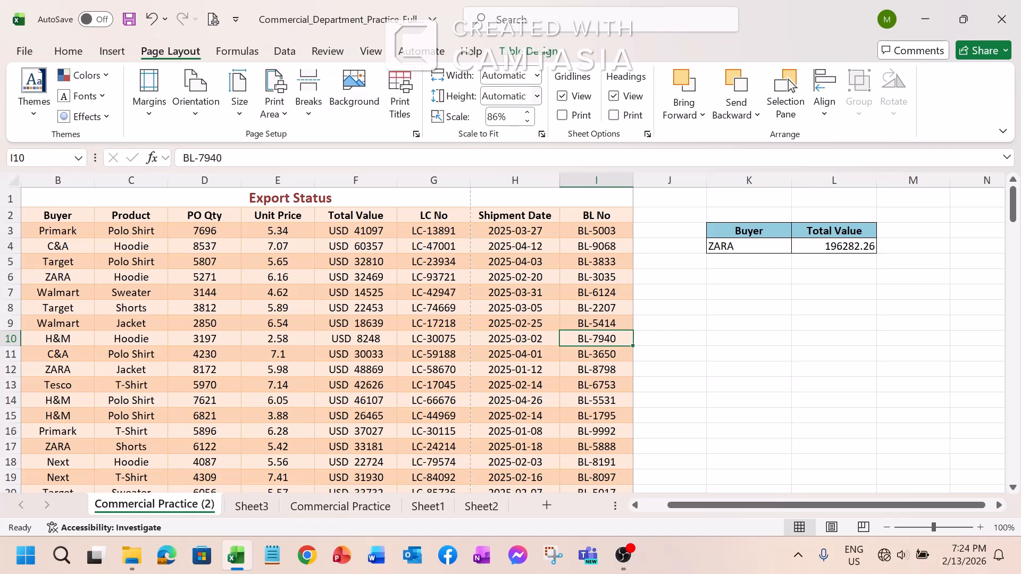
click(537, 76)
click(512, 120)
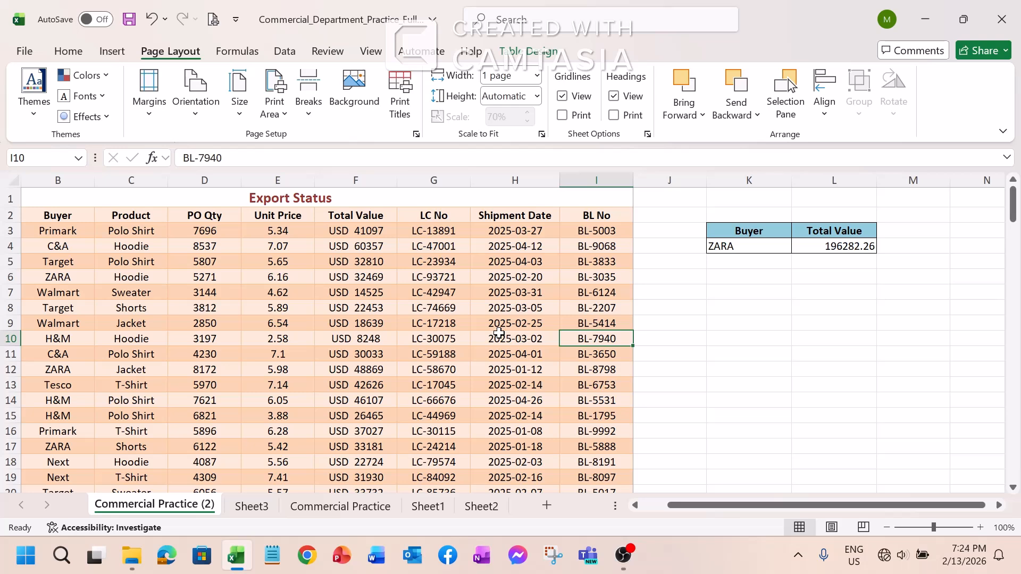
click(152, 114)
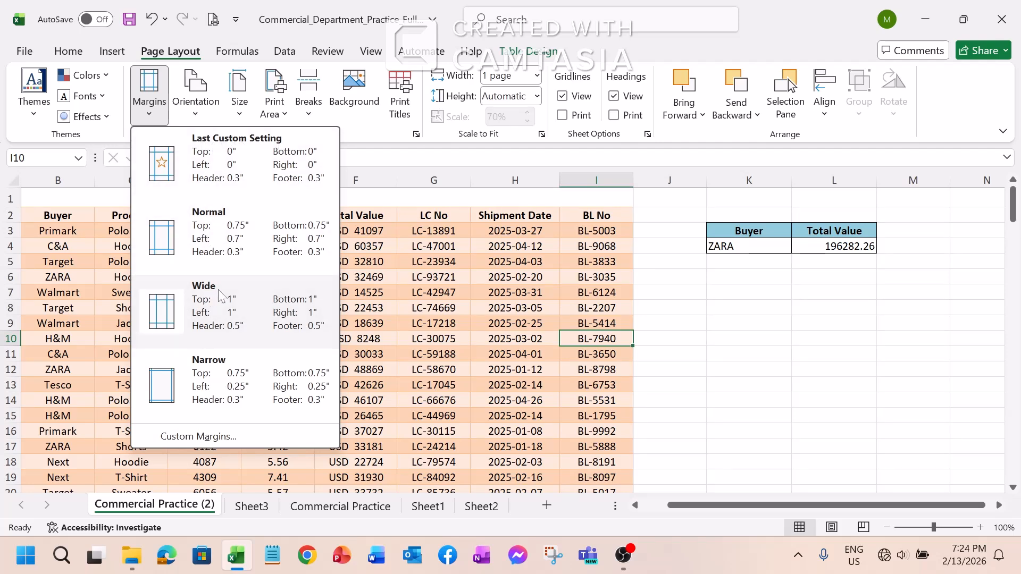
click(224, 385)
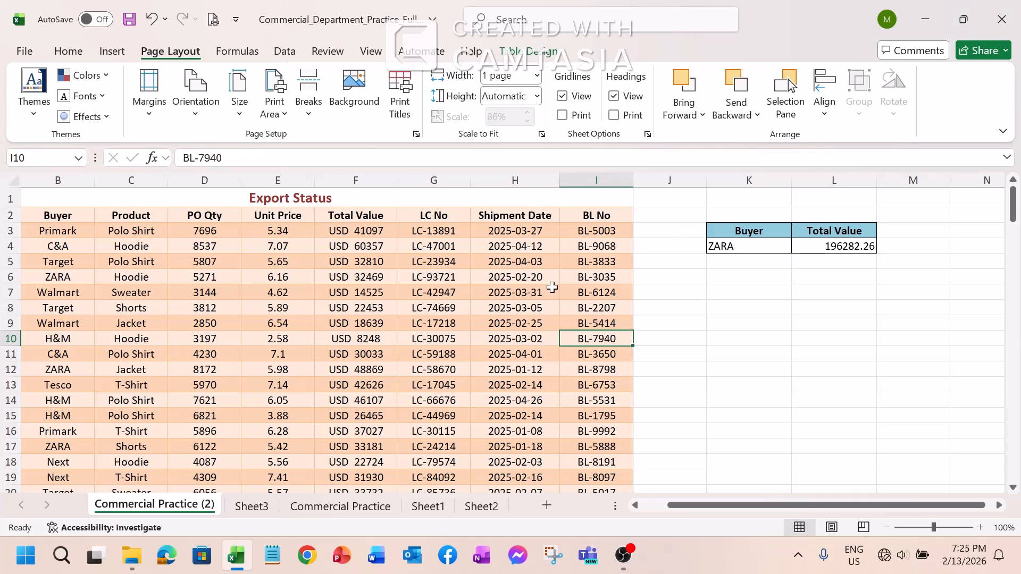
Check the column fit and Narrow margins across all pages of the print preview, and return to the sheet.
click(213, 20)
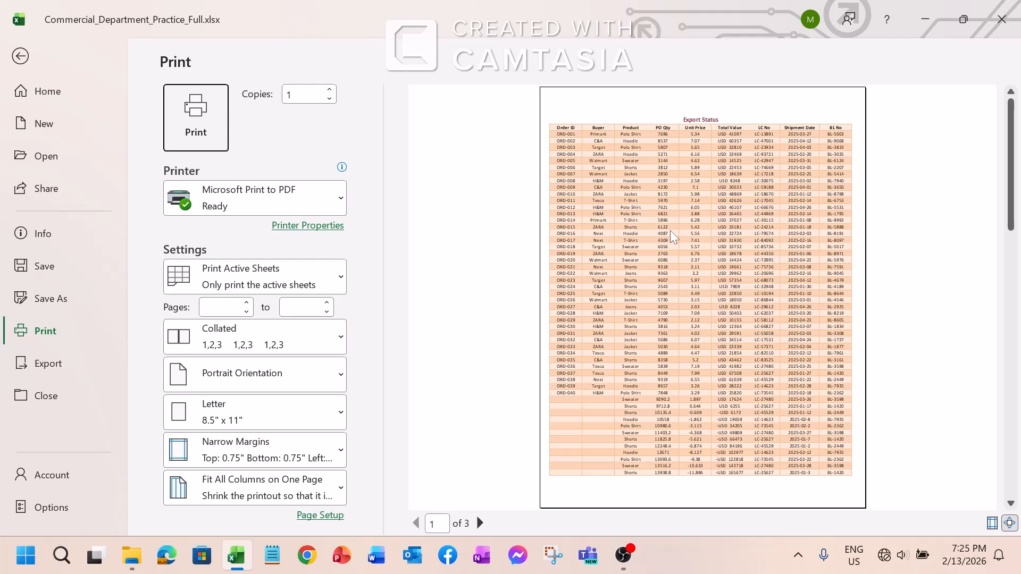
scroll(673, 237, down, 2)
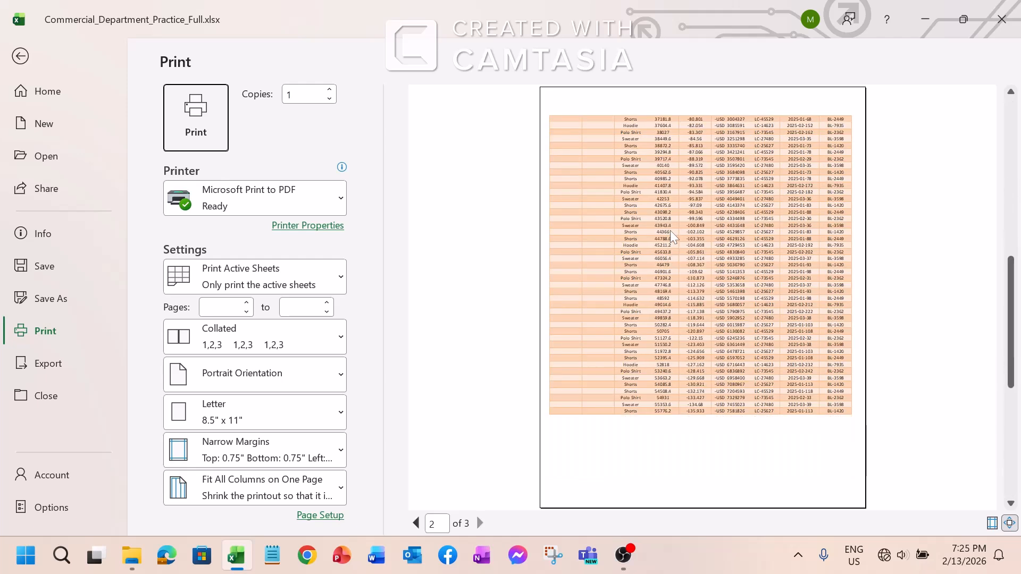
scroll(673, 236, up, 2)
scroll(673, 236, down, 1)
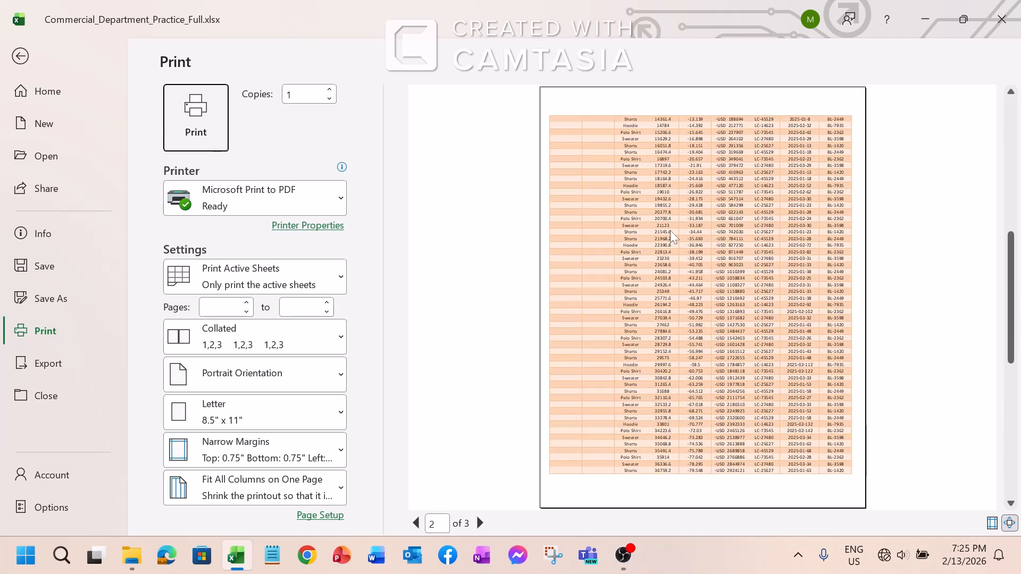
scroll(672, 236, down, 1)
scroll(673, 237, up, 2)
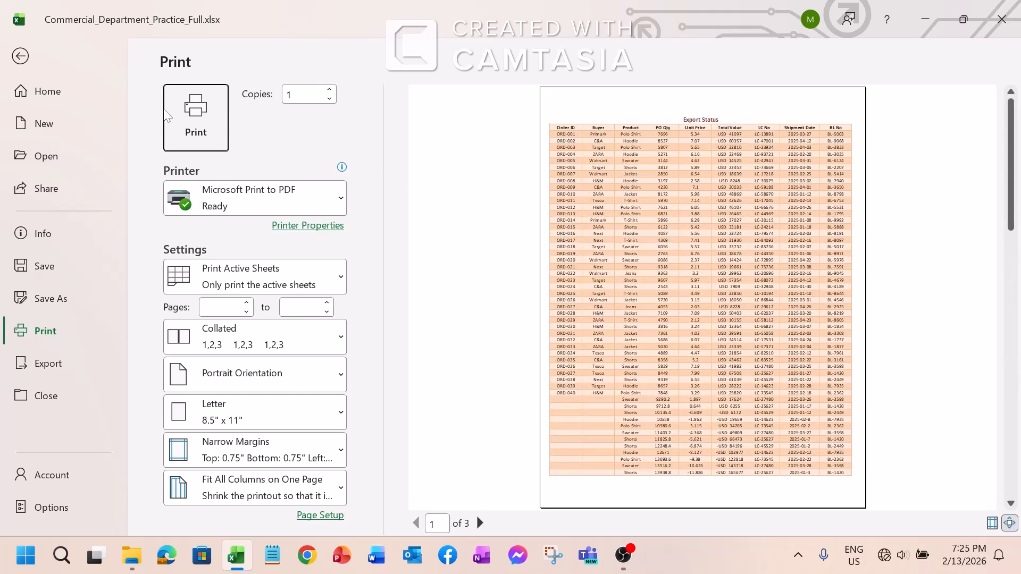
click(20, 57)
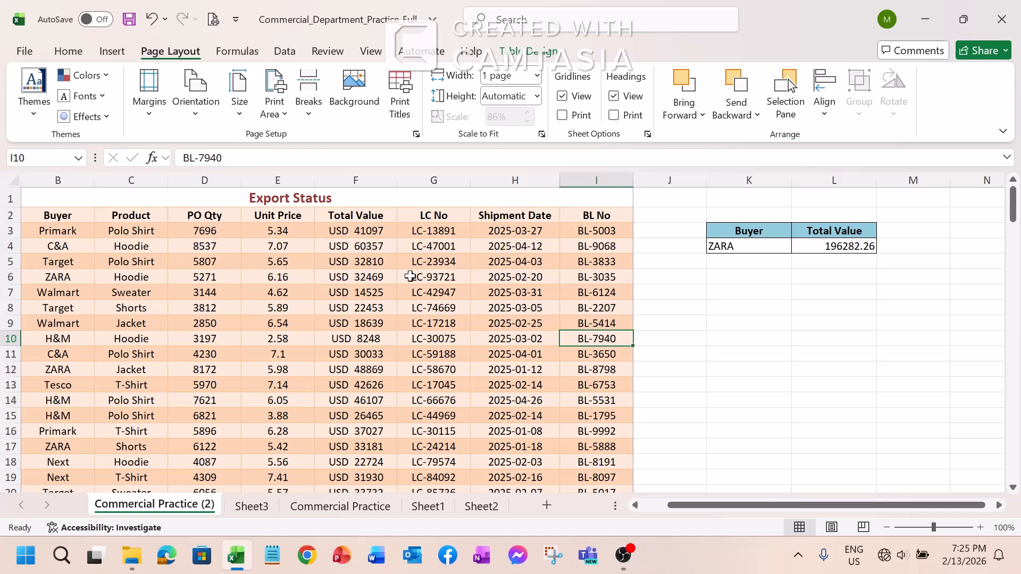
click(39, 199)
click(109, 263)
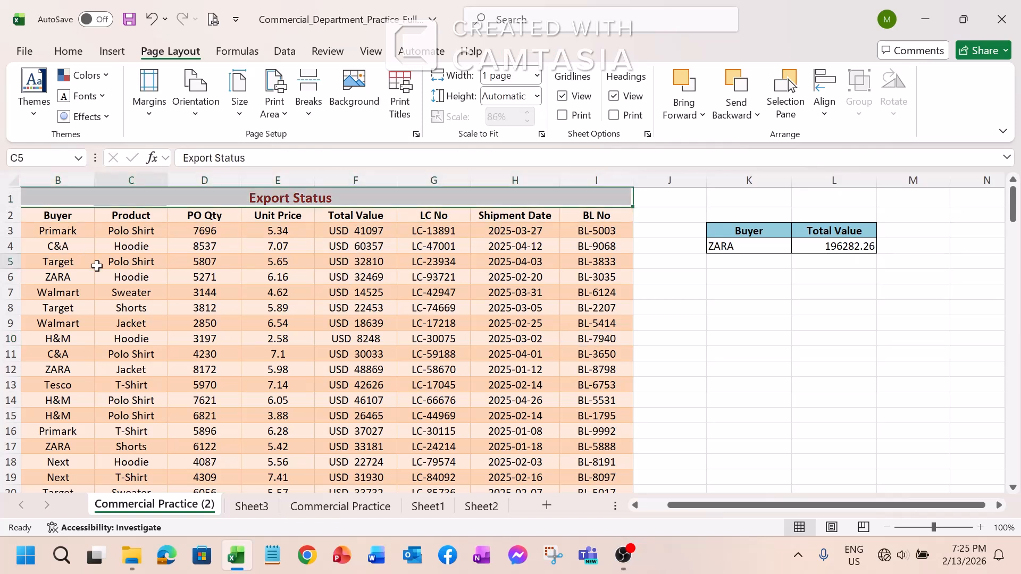
click(41, 199)
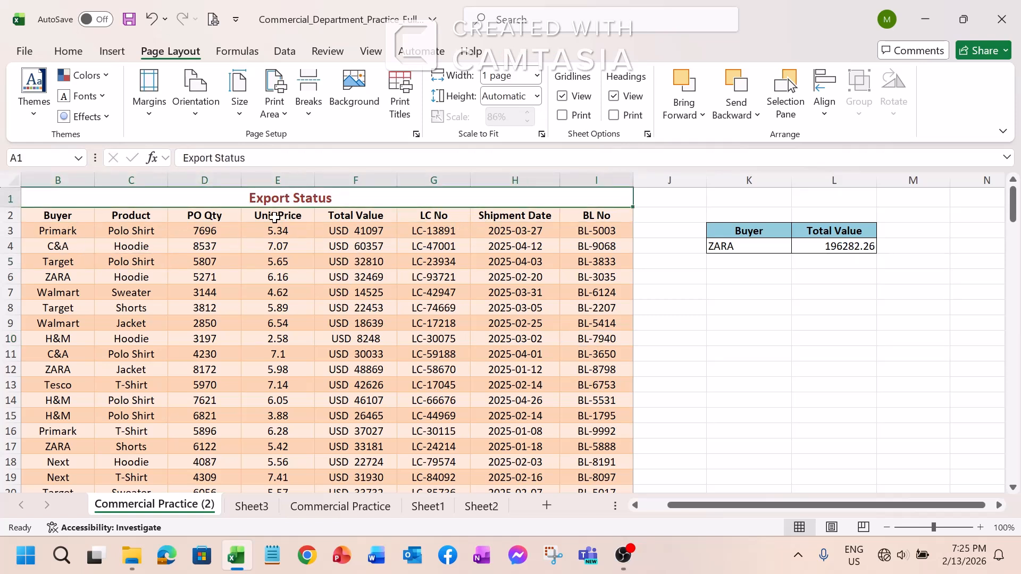
click(44, 217)
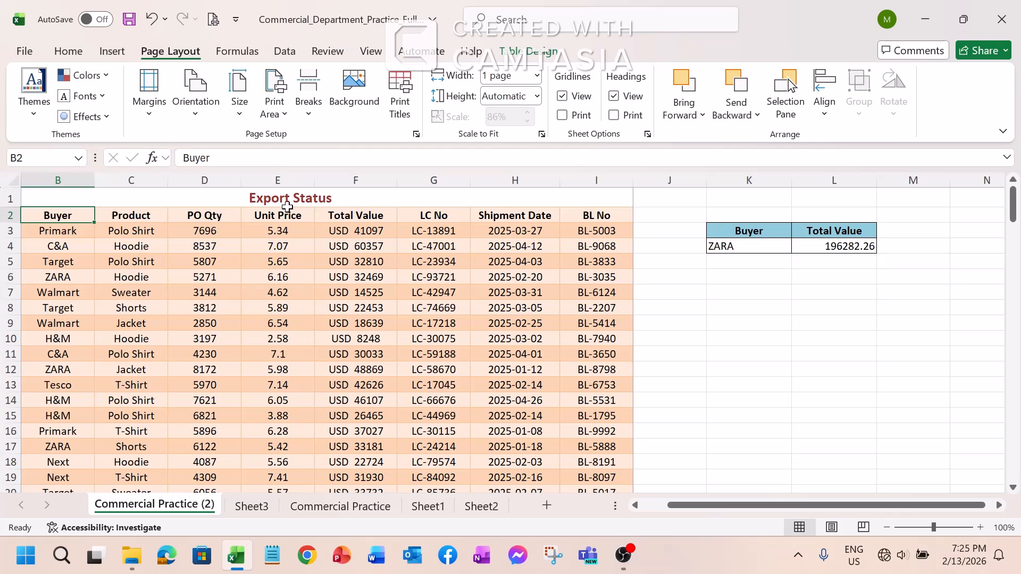
Check each page of the print preview for the Export Status title and column headings, and return to the sheet.
click(213, 16)
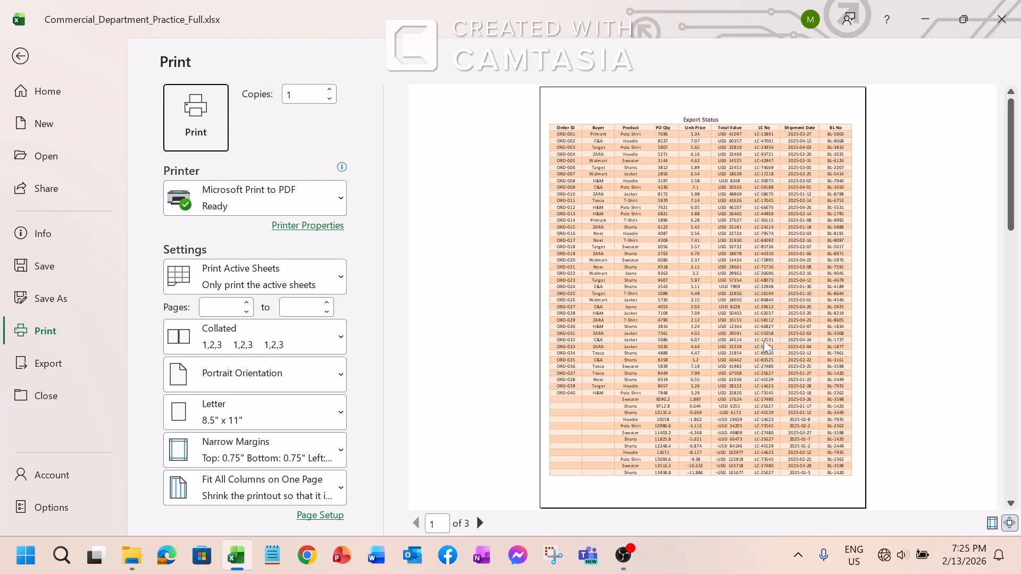
scroll(767, 347, down, 1)
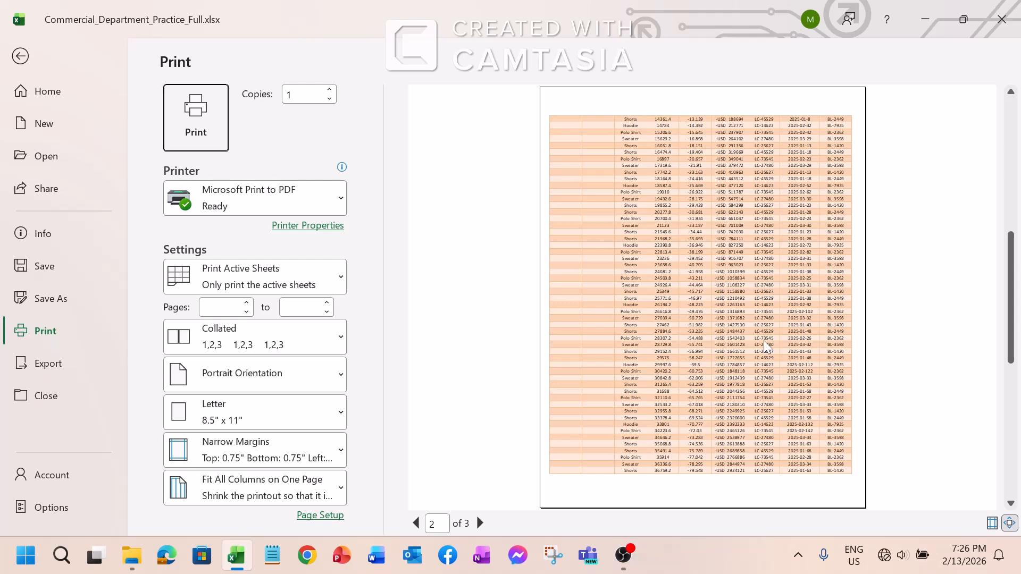
scroll(768, 344, down, 1)
scroll(768, 344, up, 2)
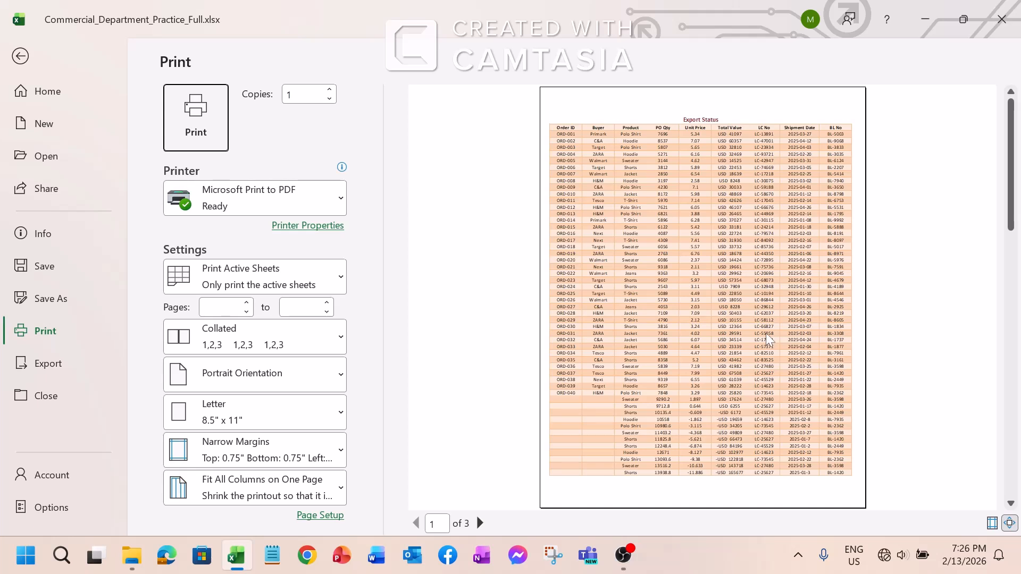
click(21, 56)
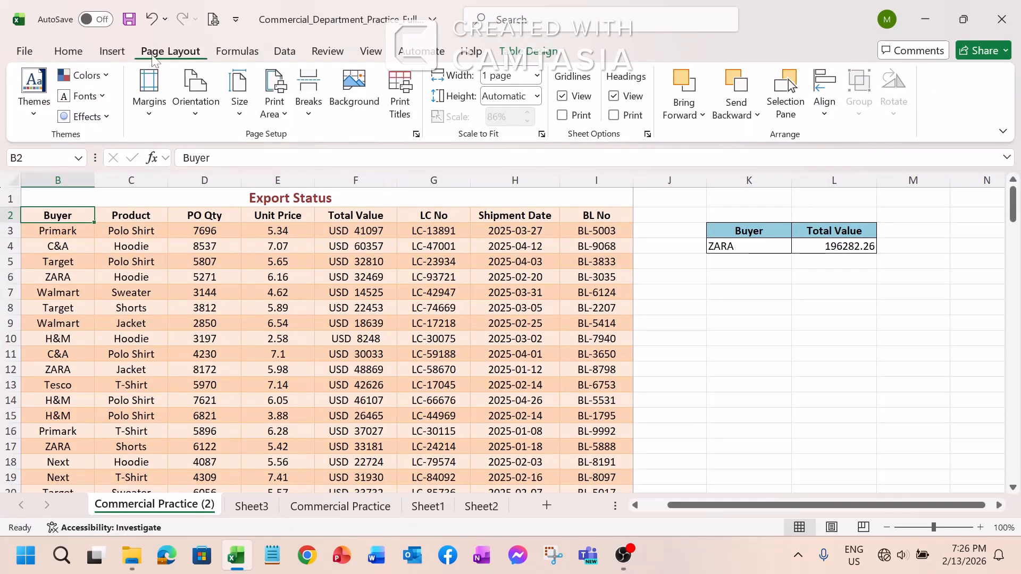
Set rows 1 and 2 ($1:$2), the Export Status title and column headings, as print titles repeated at the top of every page.
click(403, 91)
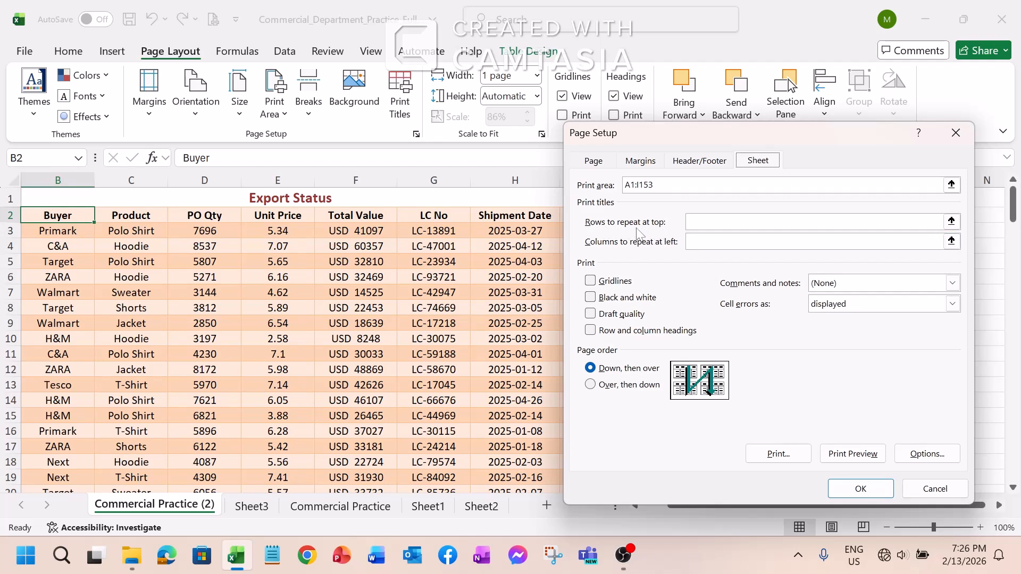
click(952, 222)
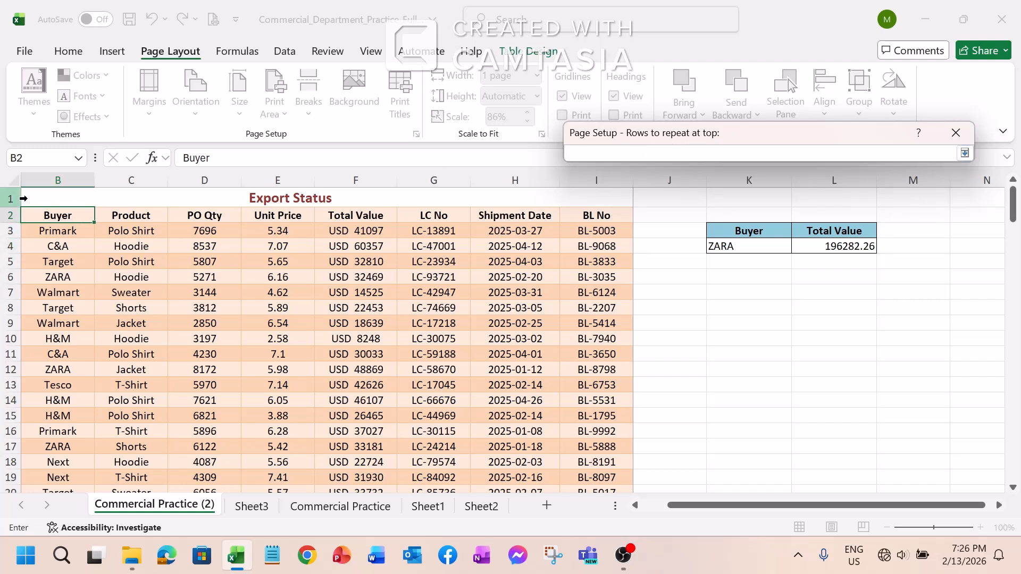
drag(9, 198, 12, 214)
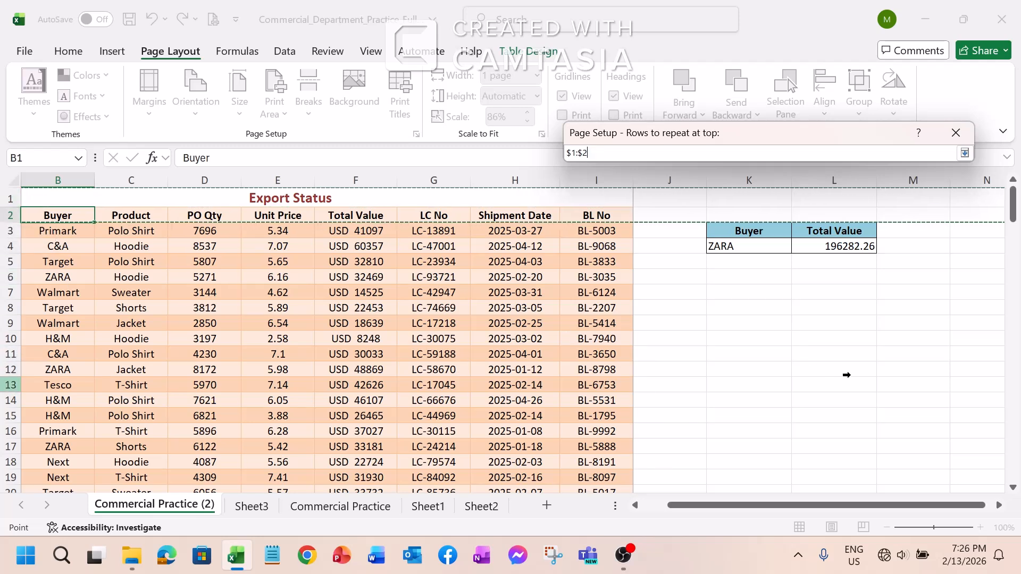
click(963, 151)
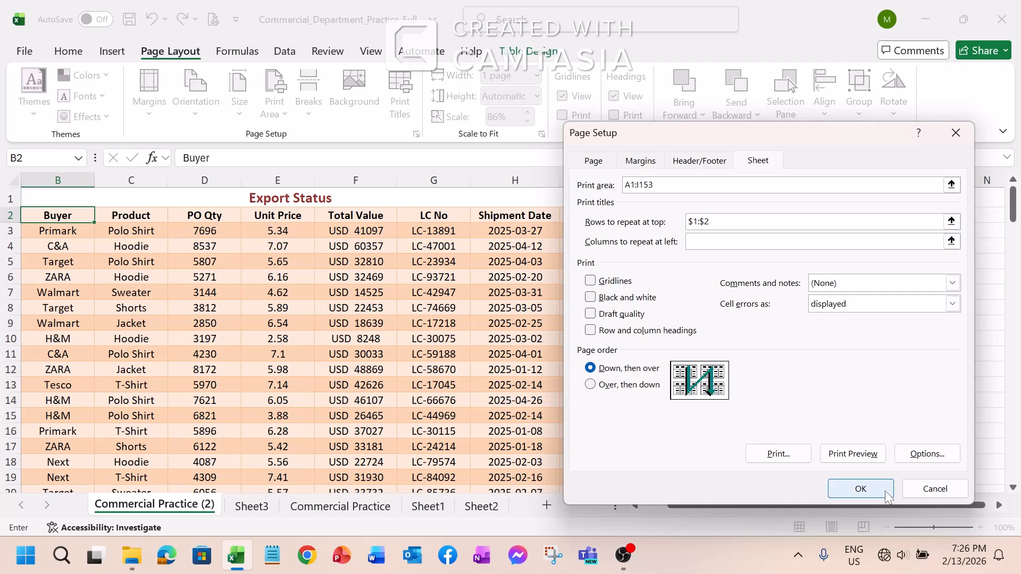
click(862, 489)
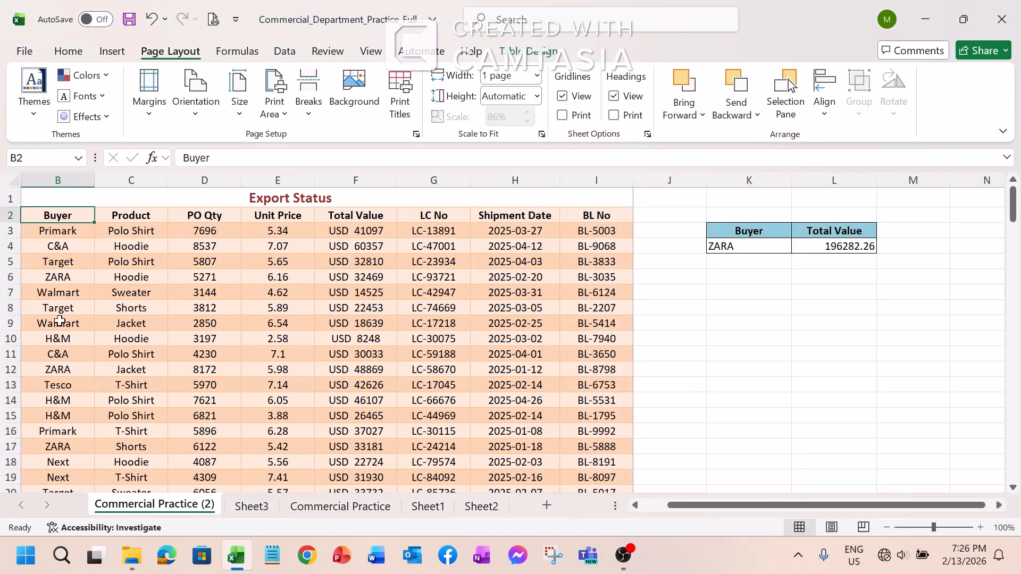
Check all pages of the print preview for the repeated title and heading rows, and return to the sheet.
click(213, 19)
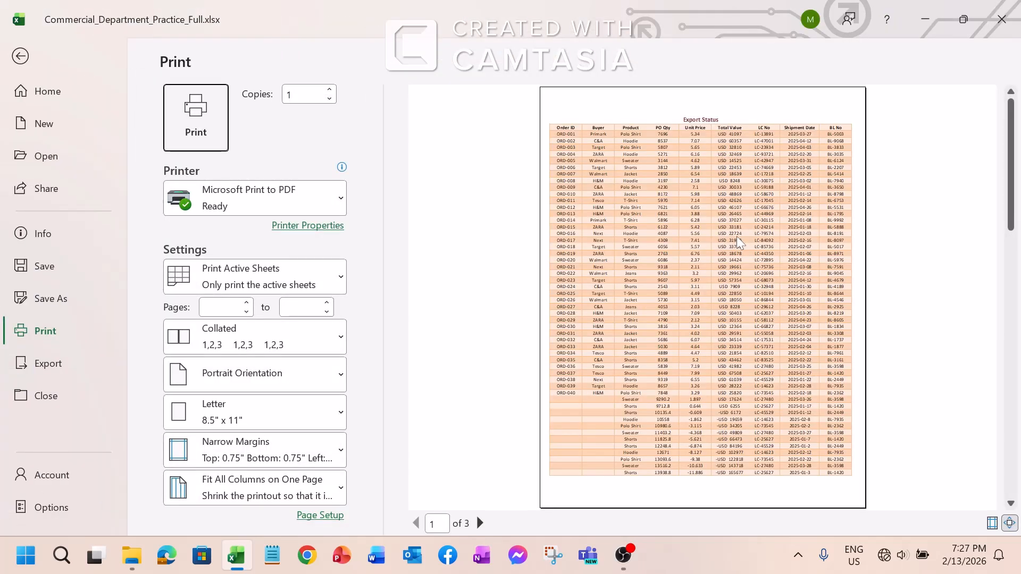
scroll(741, 245, down, 1)
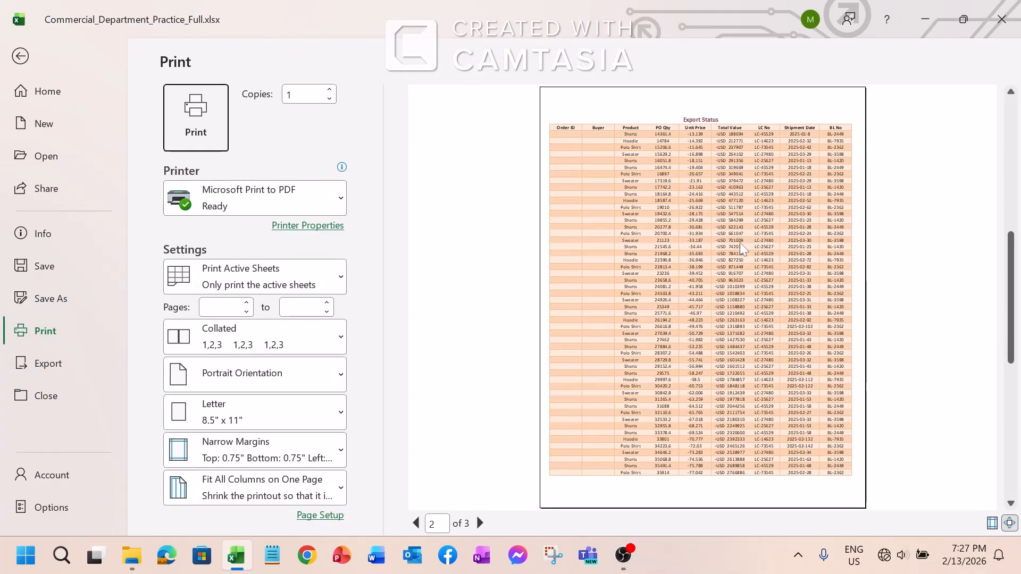
scroll(745, 242, down, 1)
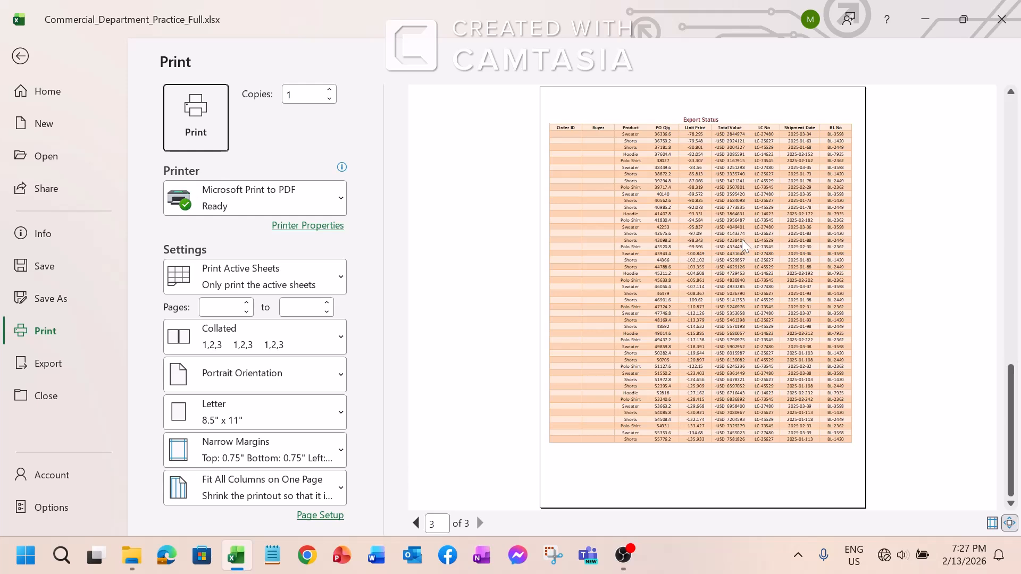
scroll(665, 160, up, 2)
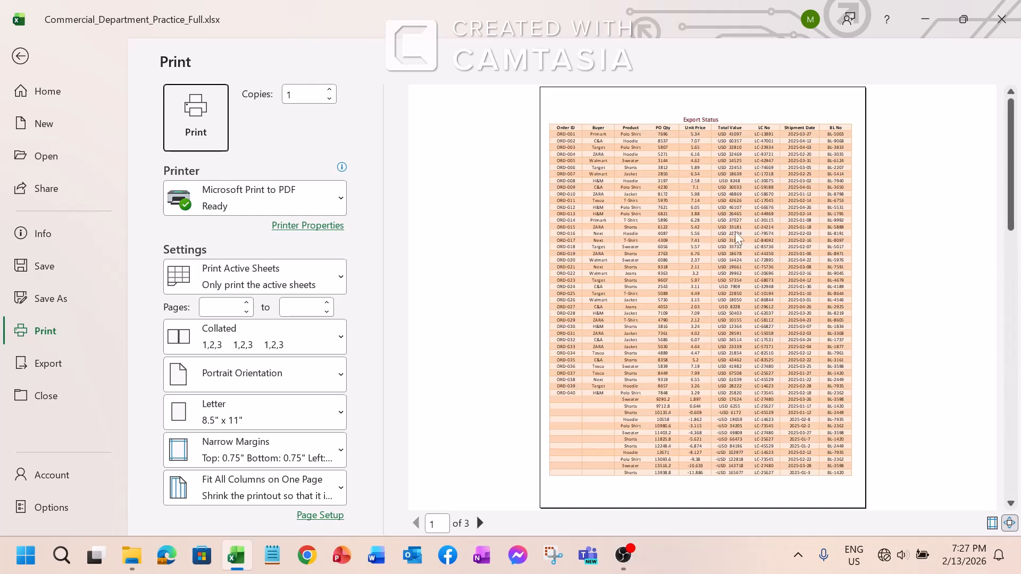
scroll(737, 234, down, 1)
scroll(738, 237, up, 1)
scroll(742, 237, down, 2)
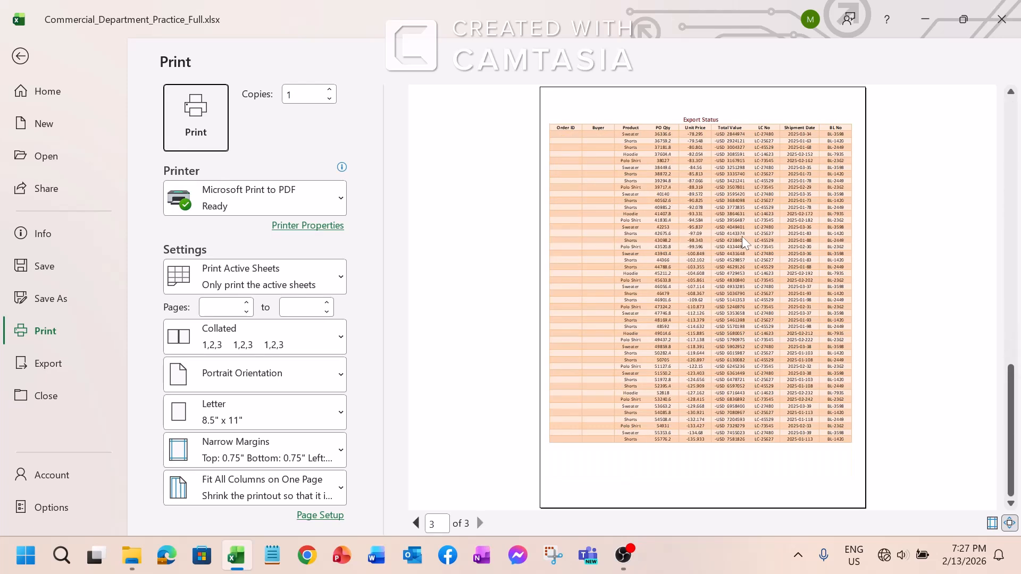
scroll(742, 237, up, 2)
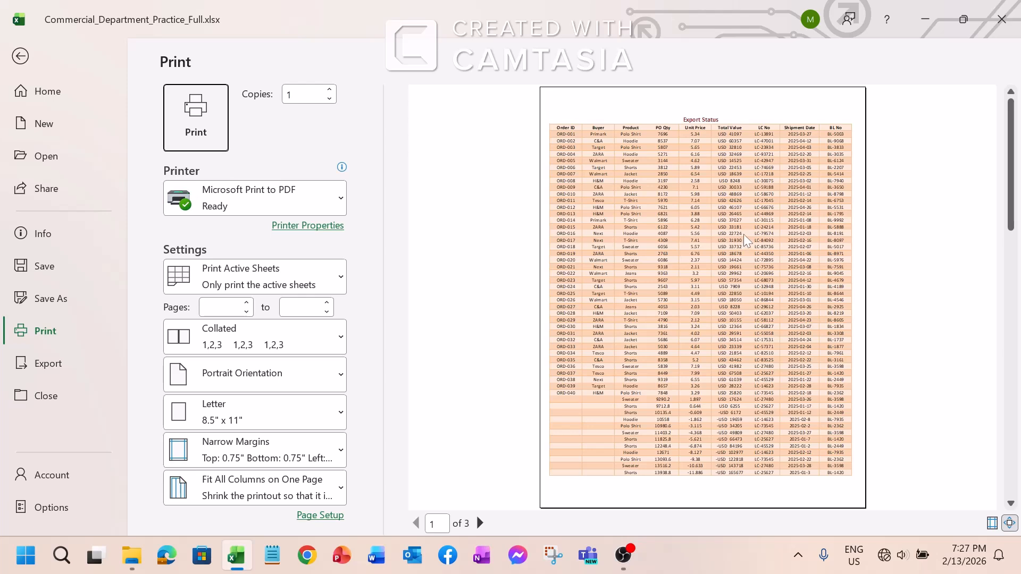
click(20, 56)
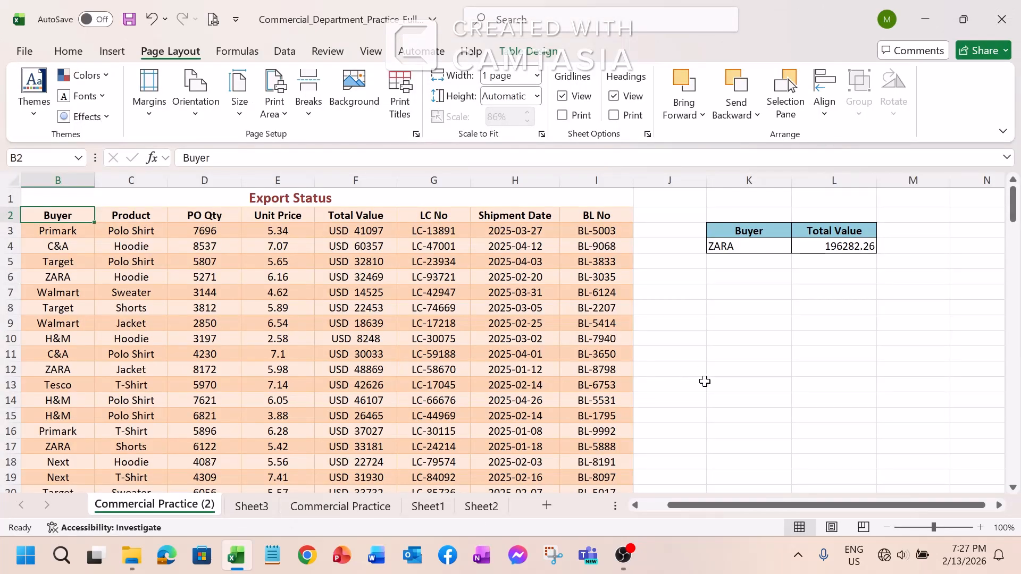